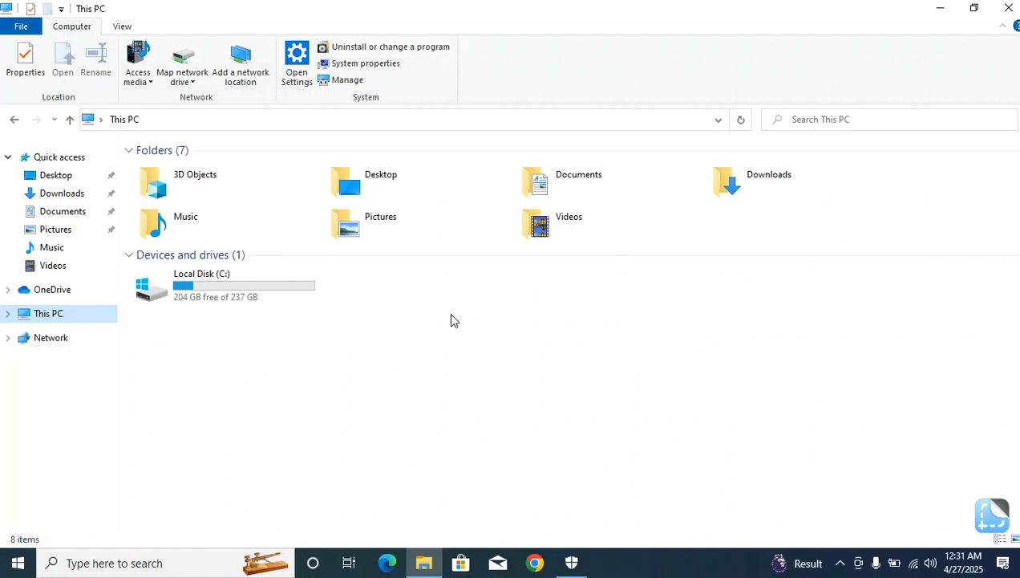
Open Disk Management in a maximized Computer Management window and compare its disks with the drives shown in This PC.
left_click(347, 82)
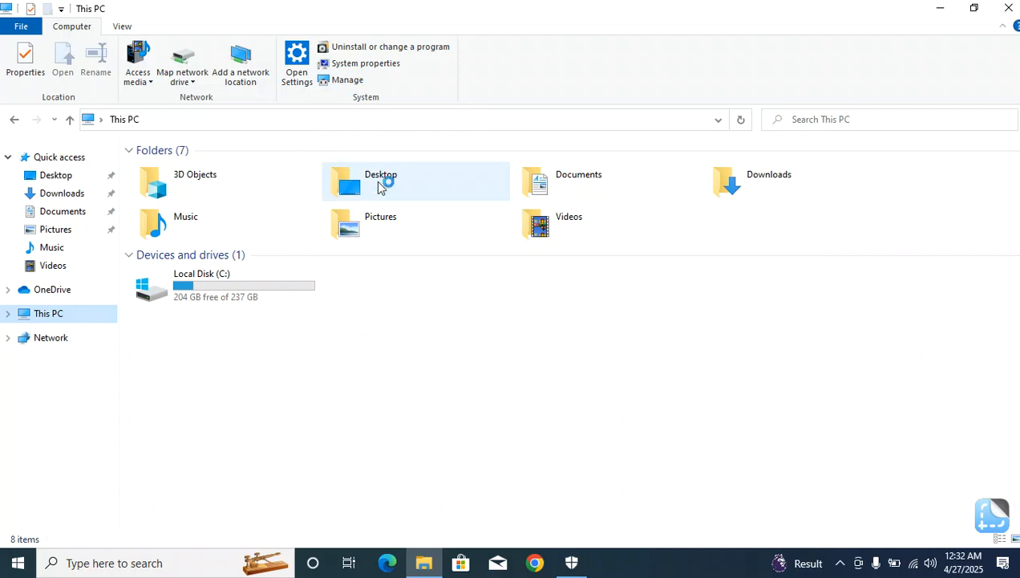
left_click(98, 202)
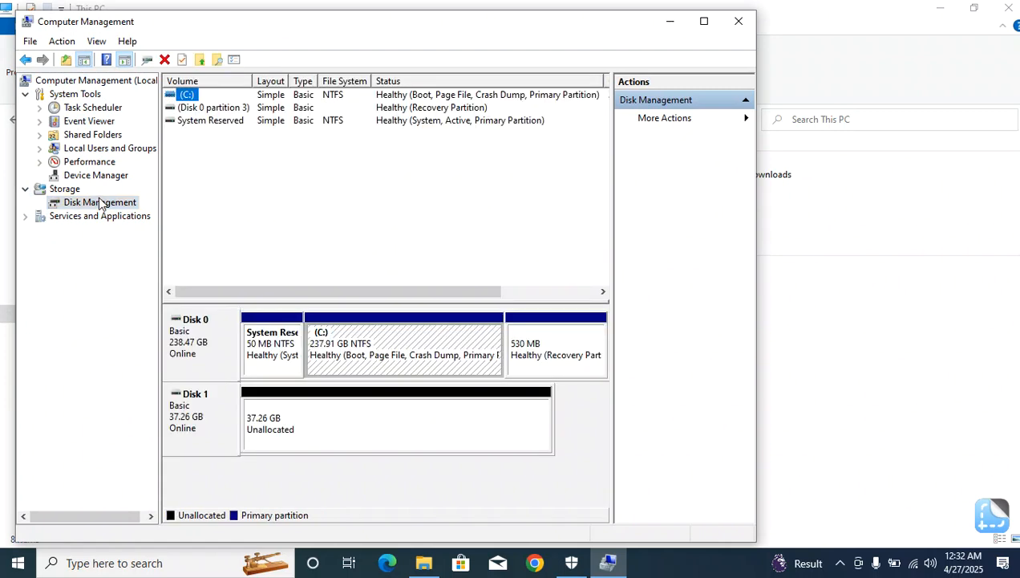
left_click(705, 21)
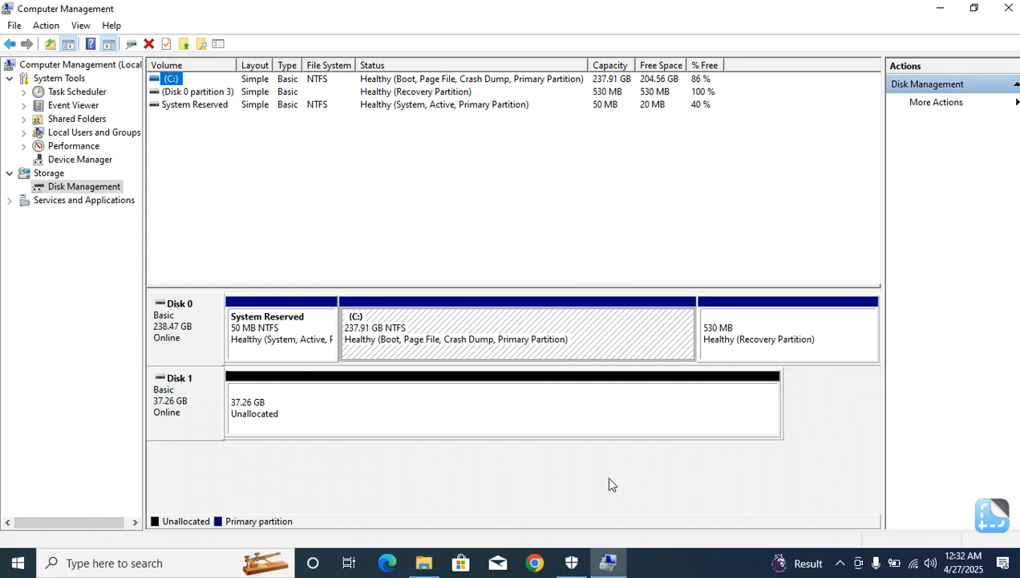
left_click(423, 563)
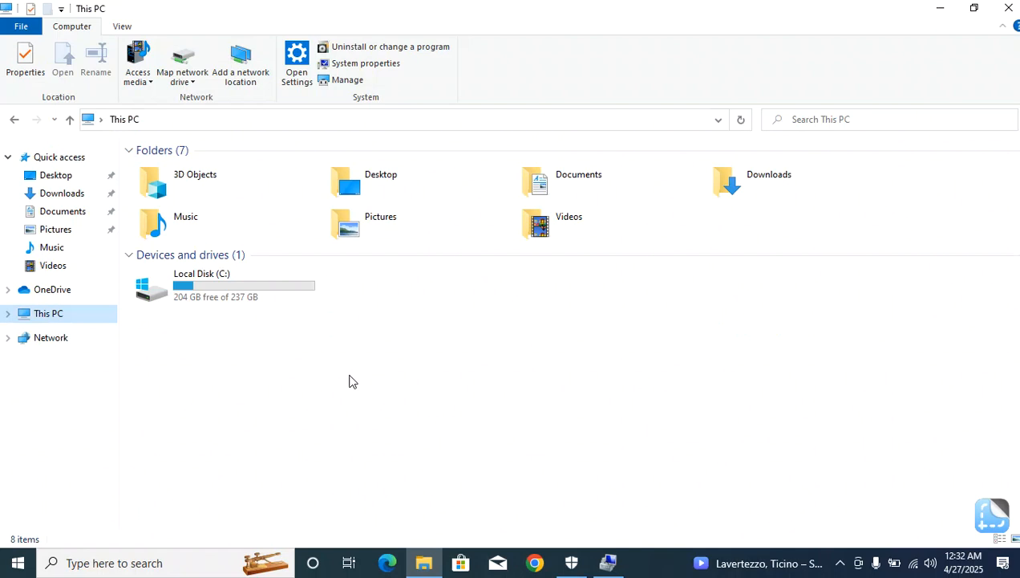
left_click(608, 564)
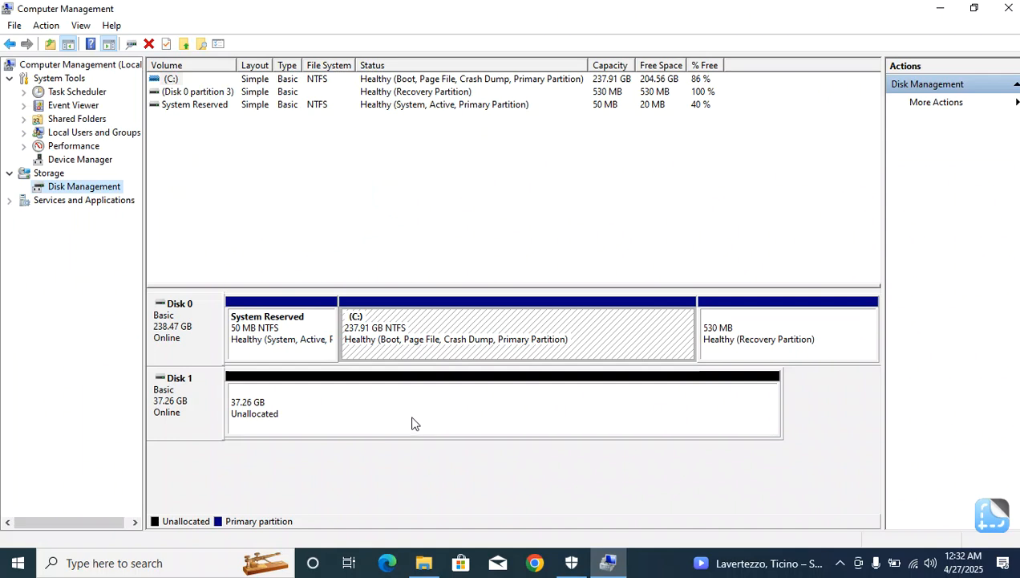
Set up a new simple volume on Disk 1's unallocated space, using the full 38152 MB and drive letter D.
left_click(446, 405)
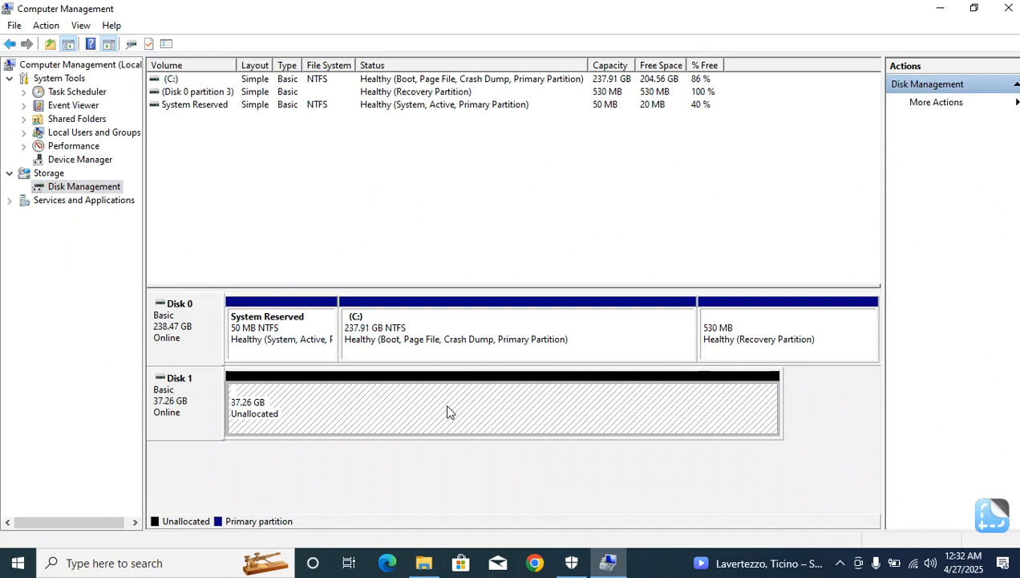
right_click(448, 410)
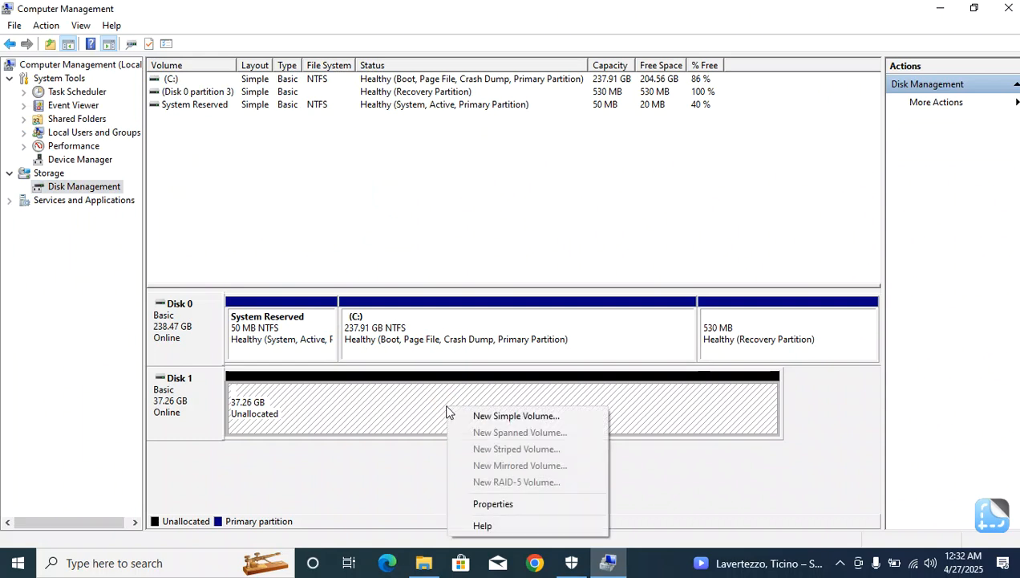
left_click(508, 416)
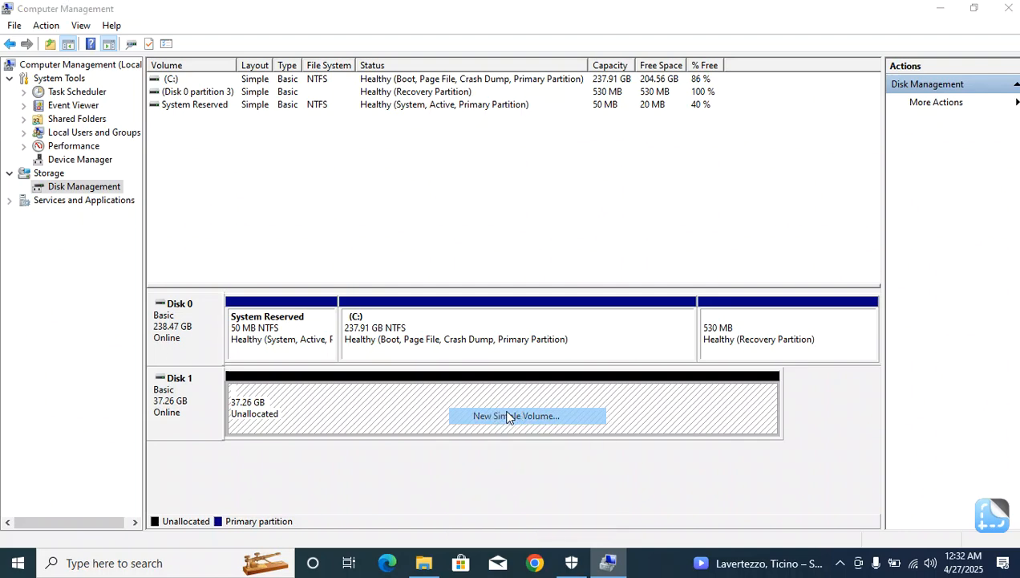
left_click(434, 349)
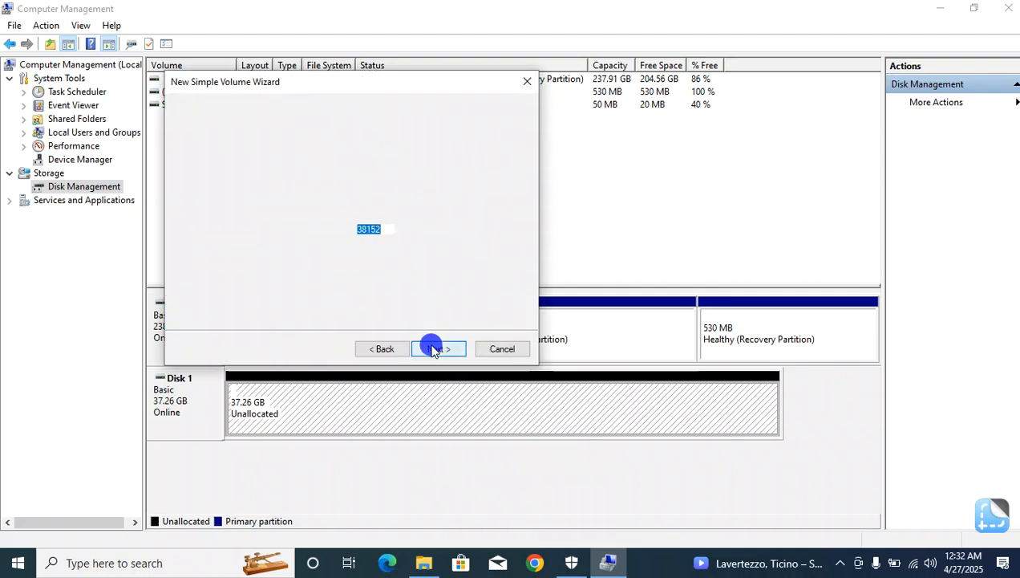
left_click(440, 349)
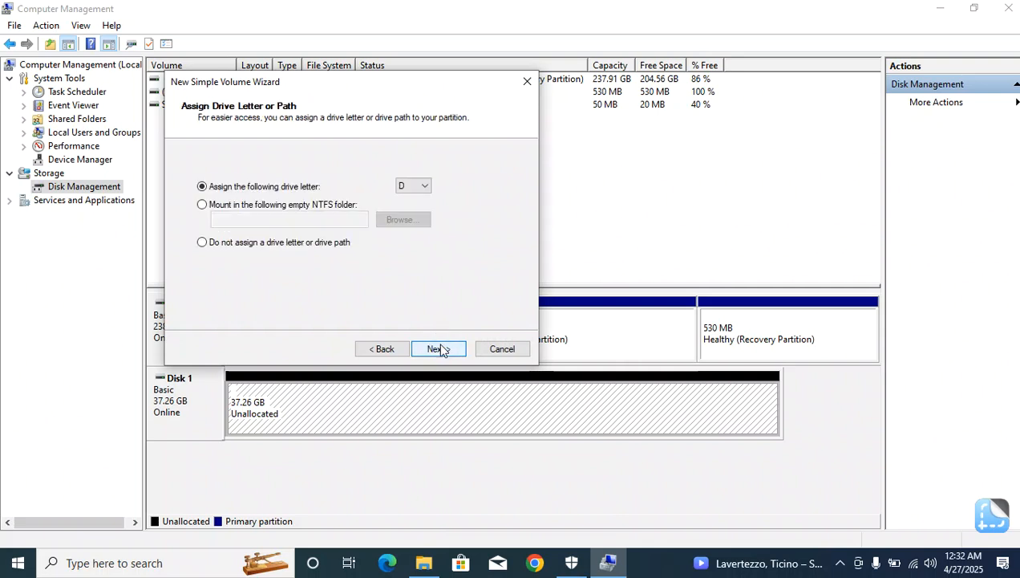
left_click(426, 187)
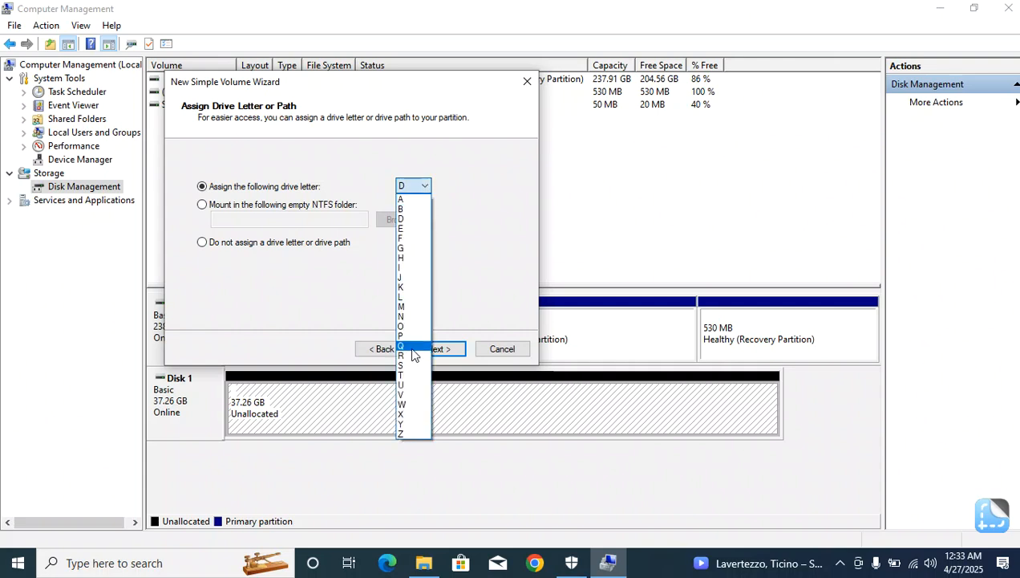
left_click(488, 172)
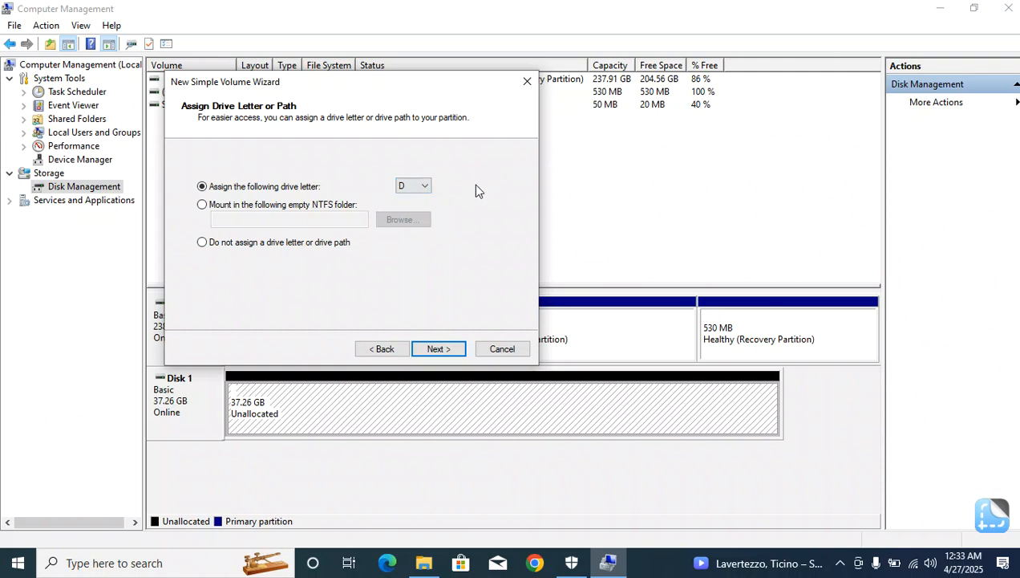
left_click(433, 350)
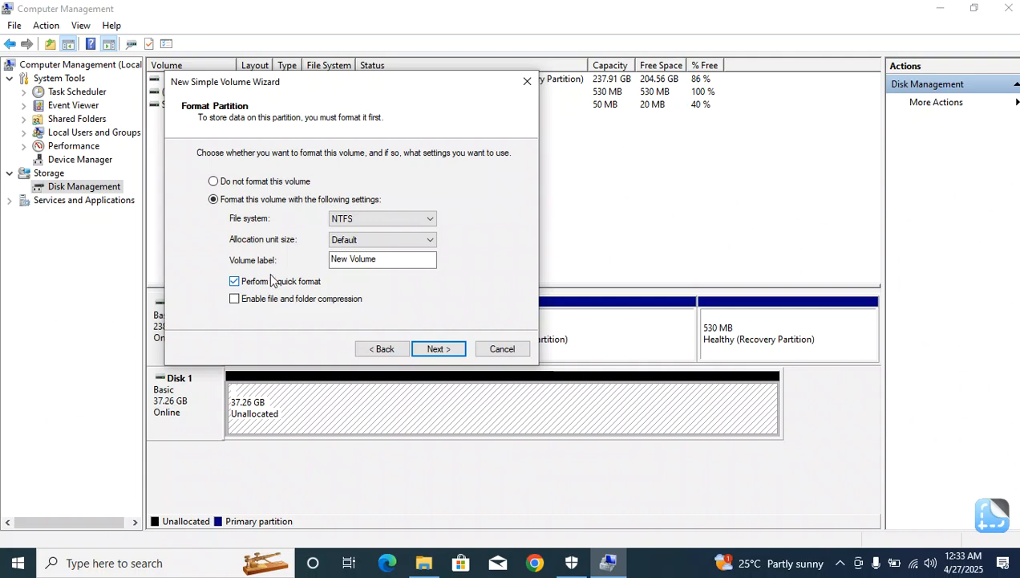
Choose not to format the new volume and finish the New Simple Volume Wizard.
left_click(215, 181)
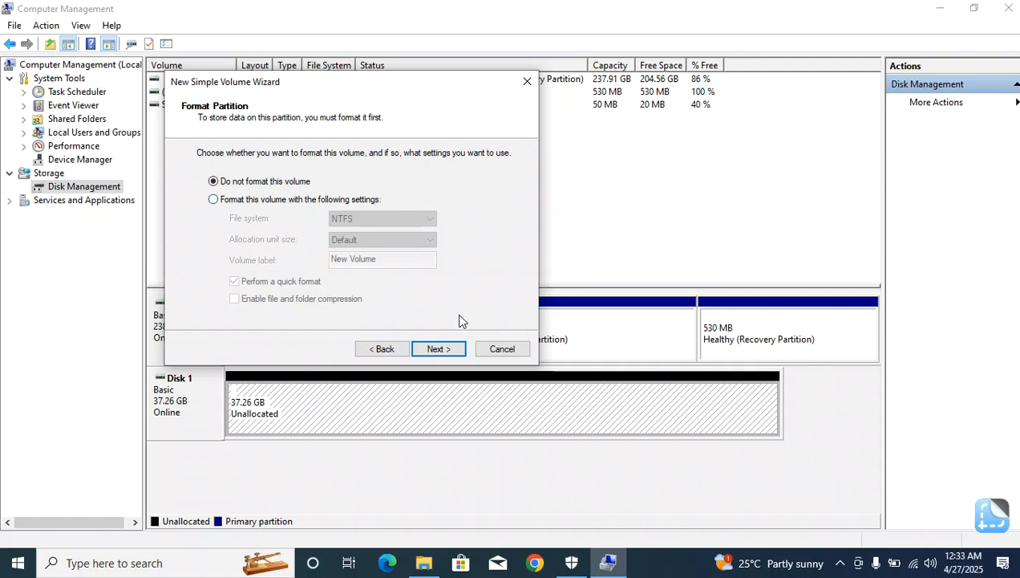
left_click(439, 349)
left_click(439, 349)
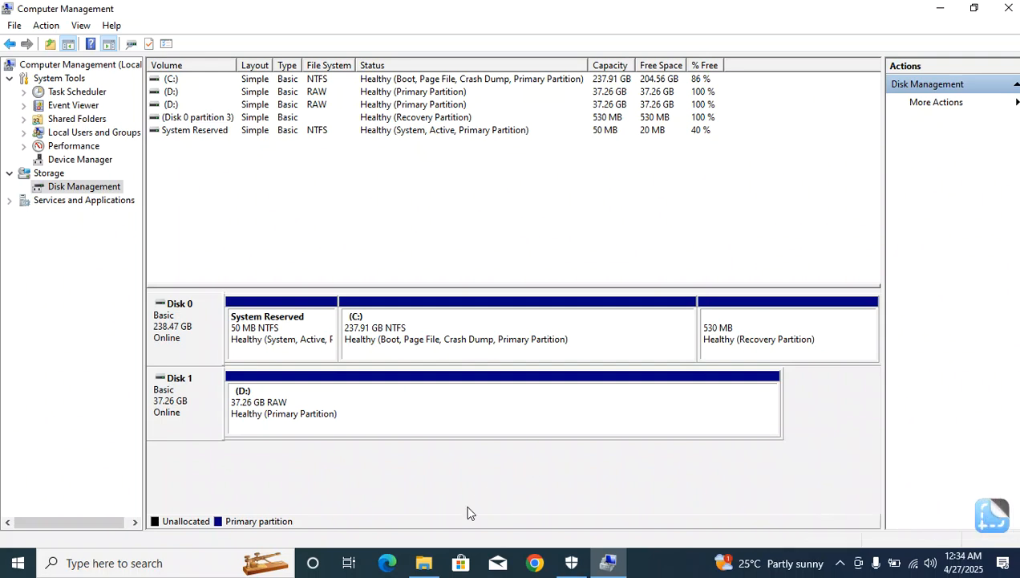
Switch to File Explorer, refresh This PC and try to open Local Disk (D:), declining to format it.
left_click(425, 563)
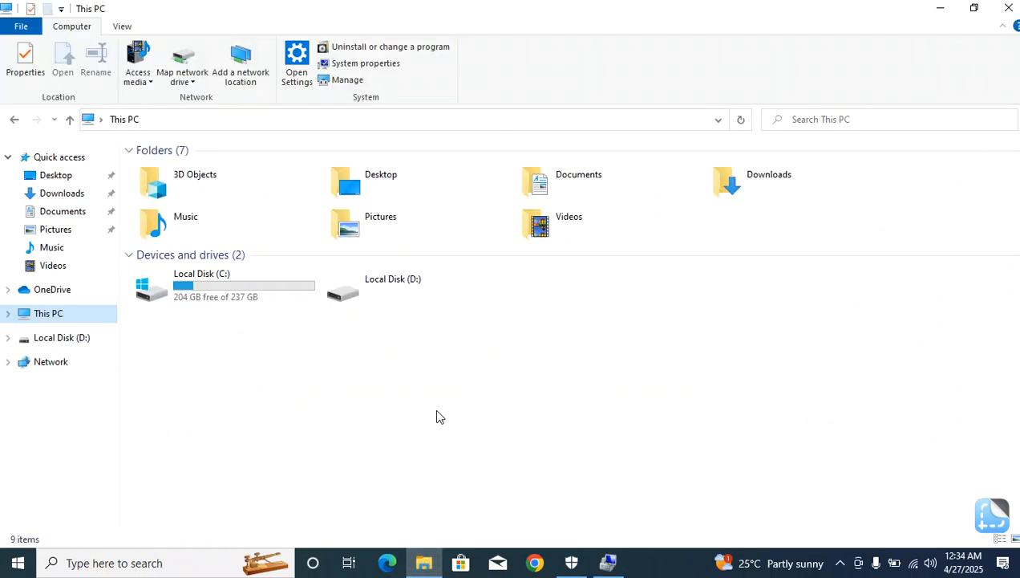
left_click(741, 121)
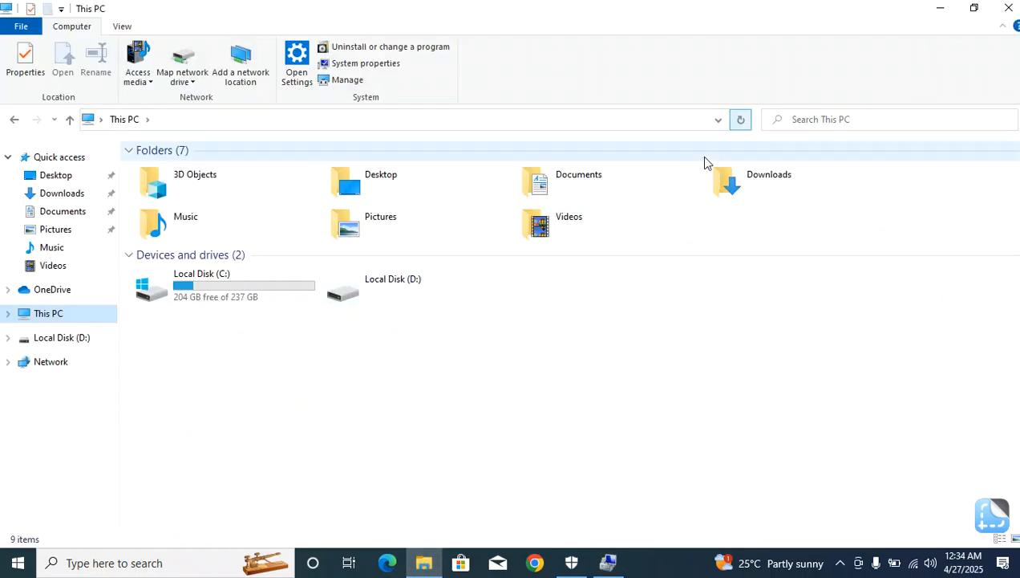
double_click(396, 290)
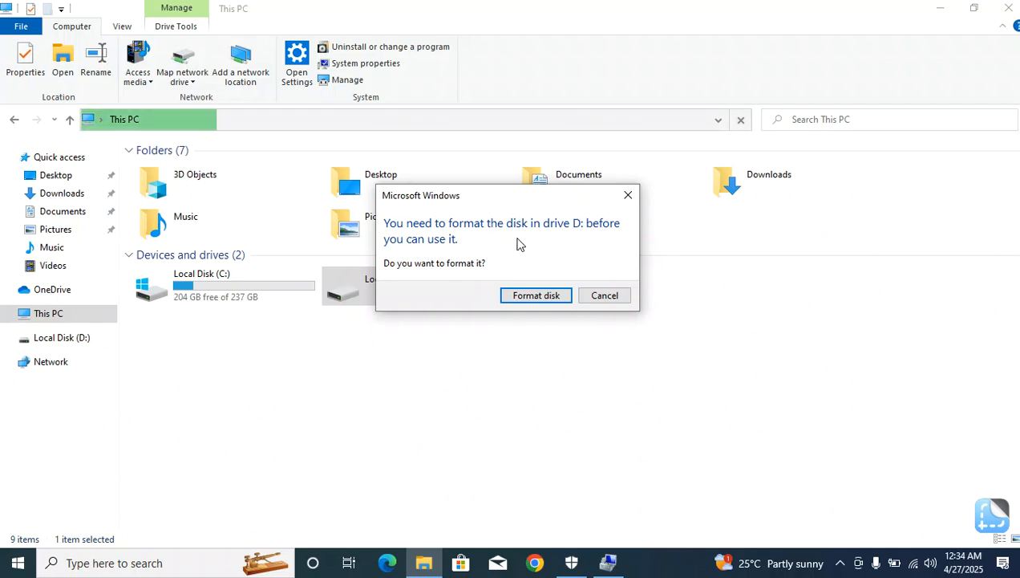
left_click(629, 198)
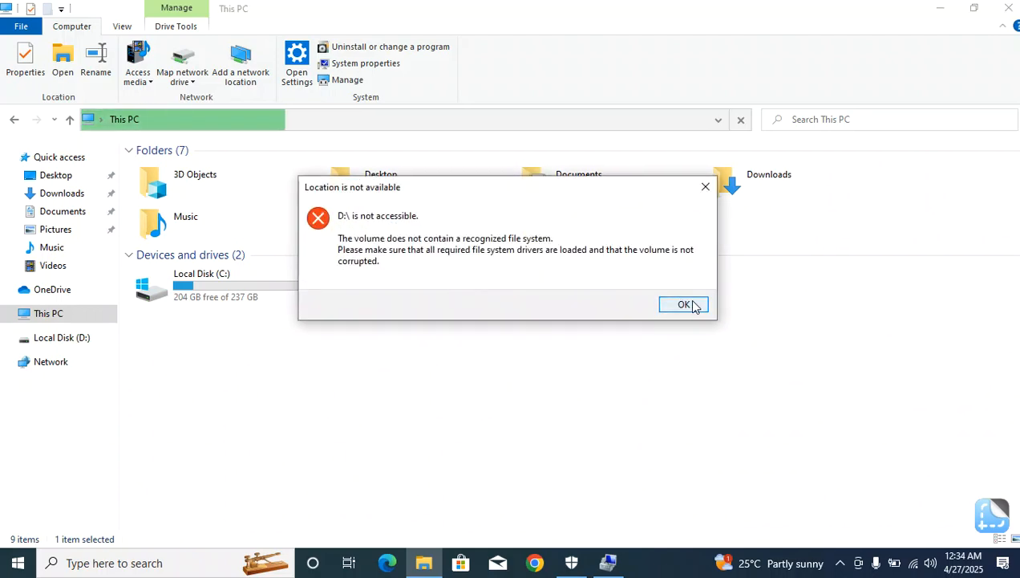
left_click(688, 305)
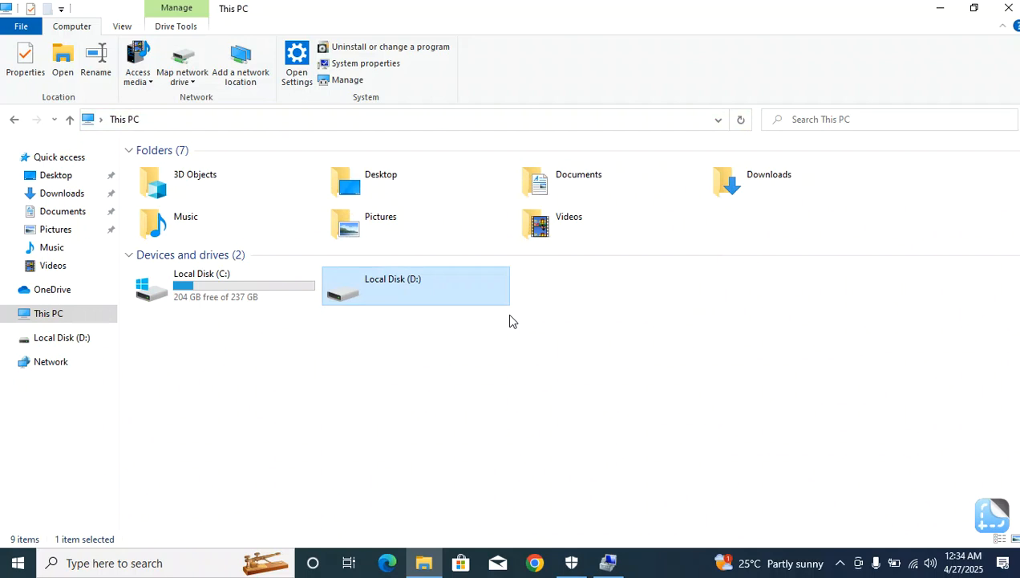
left_click(543, 371)
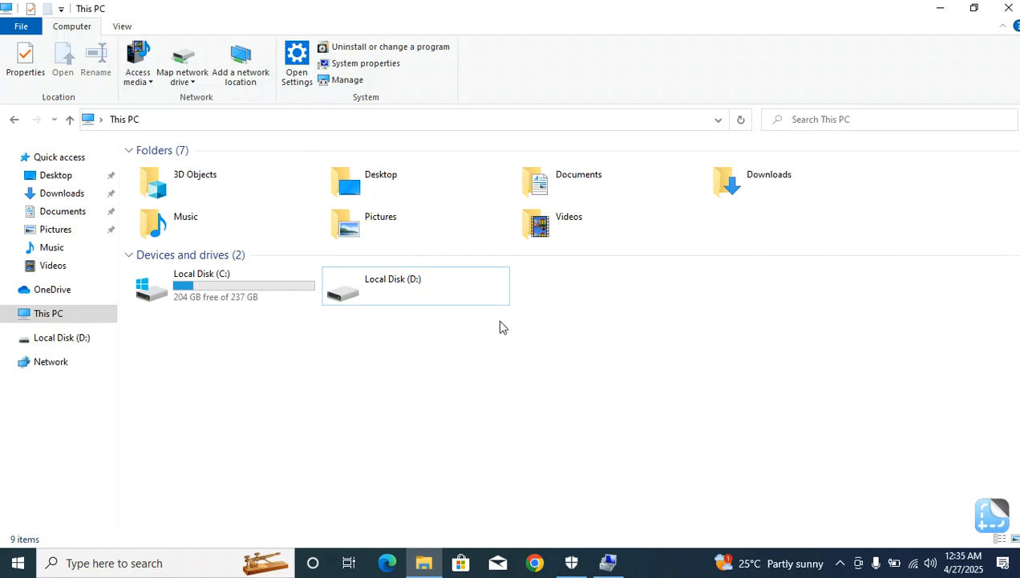
left_click(15, 561)
left_click(17, 531)
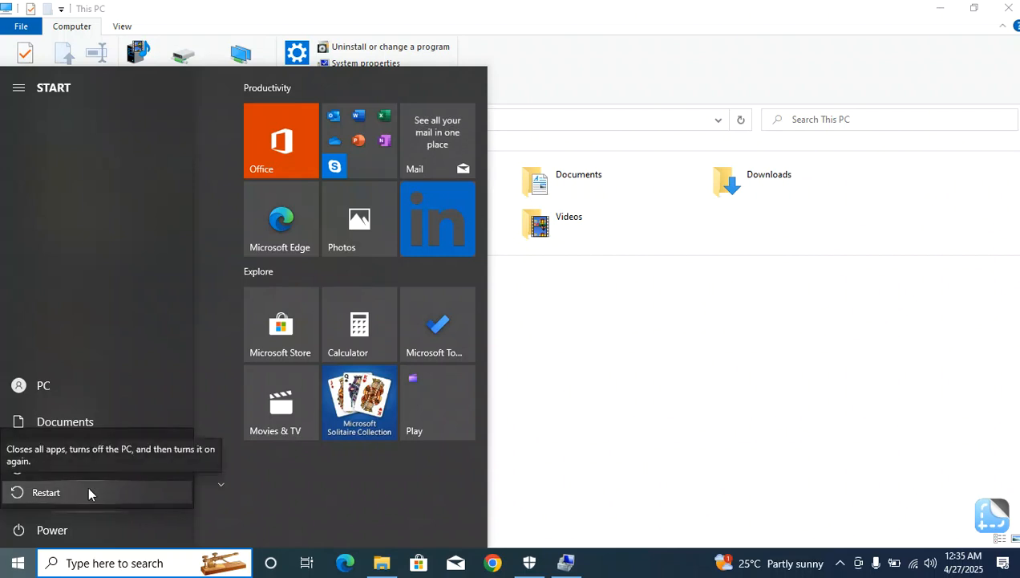
left_click(87, 492)
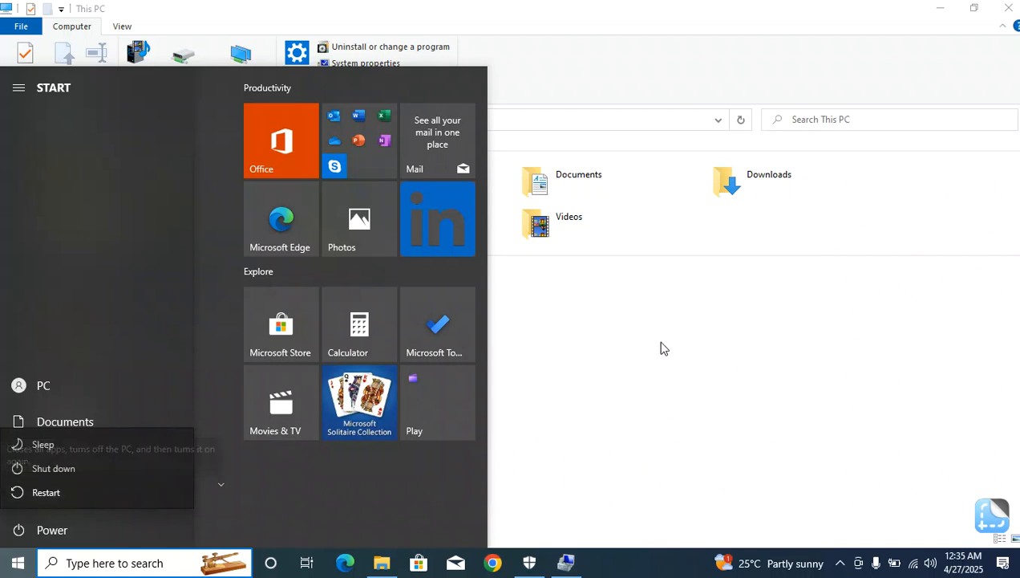
left_click(700, 389)
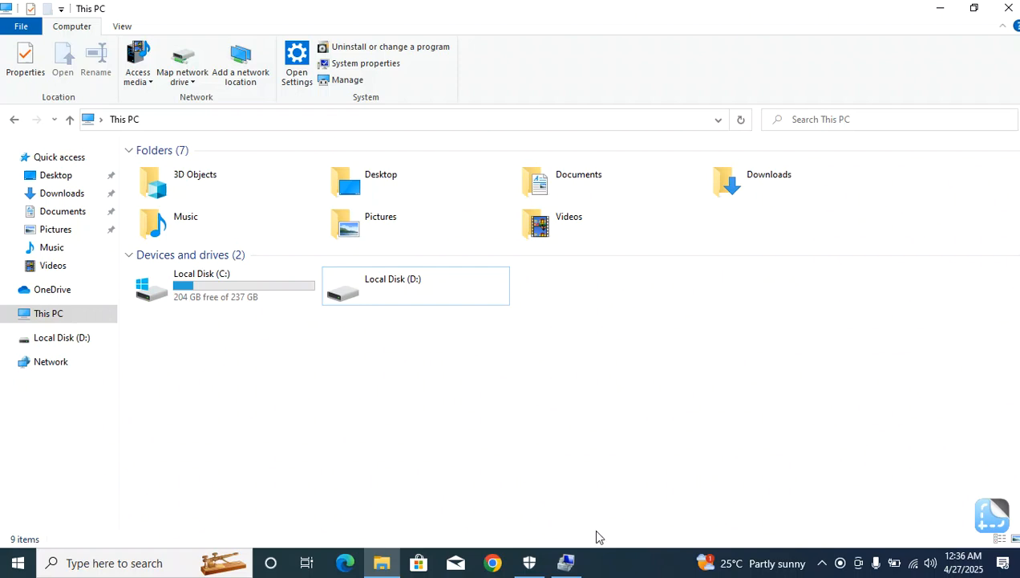
Examine the actions available for the D: volume, including Format, in Disk Management and in This PC.
left_click(566, 563)
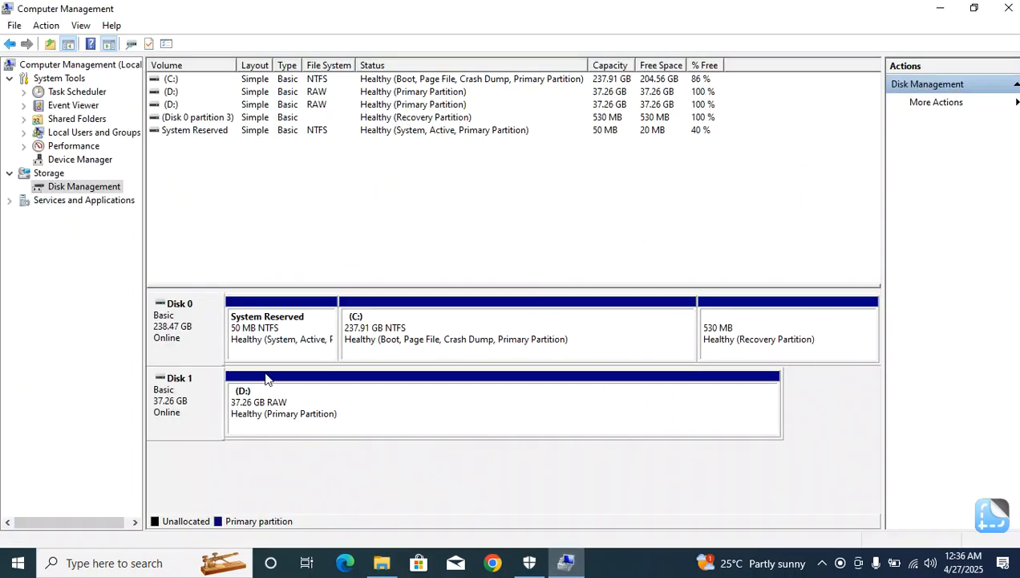
left_click(341, 411)
right_click(341, 410)
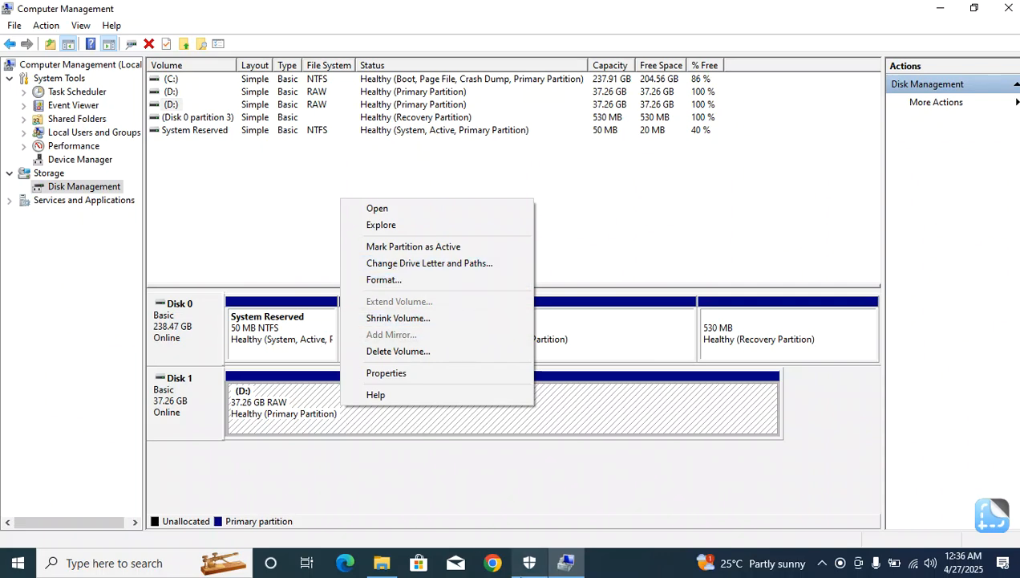
left_click(380, 565)
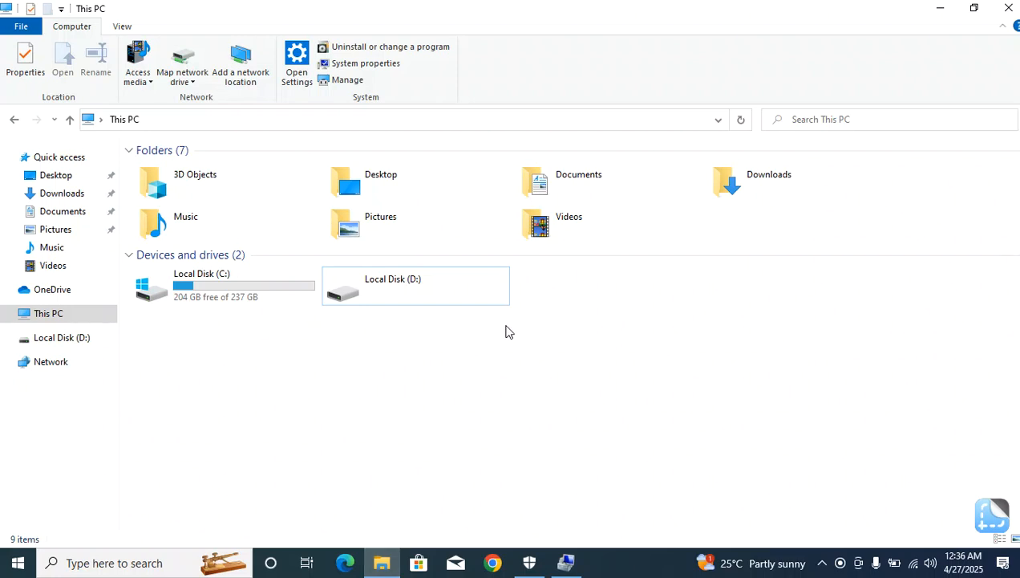
left_click(411, 288)
right_click(413, 296)
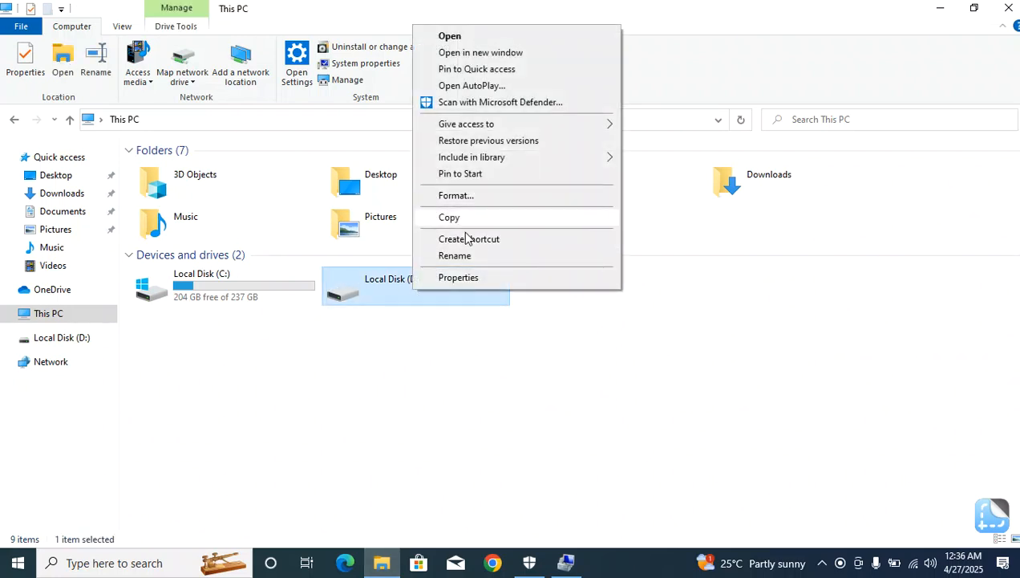
left_click(473, 386)
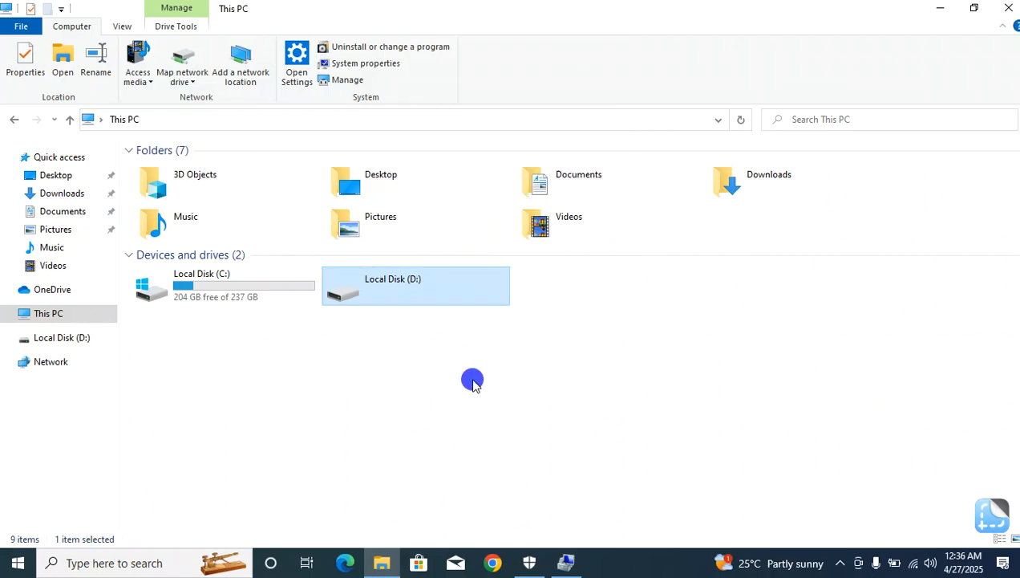